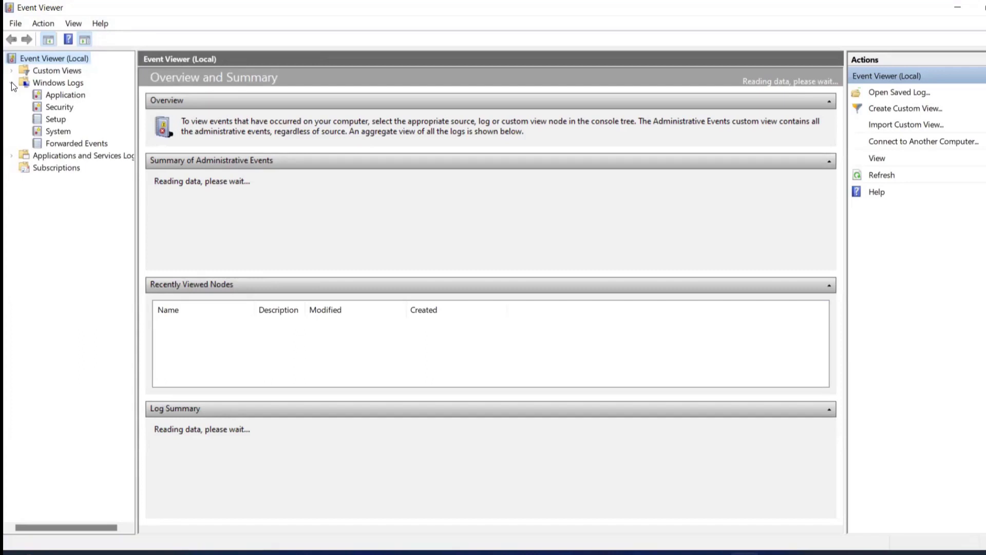
# View the Application, Security and System logs in turn under Windows Logs
pyautogui.click(52, 98)
pyautogui.click(58, 110)
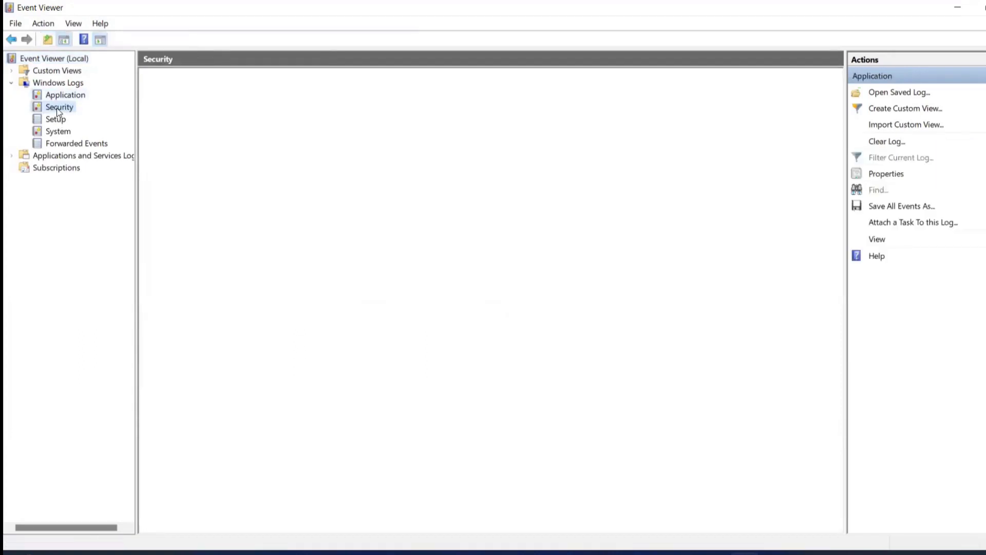
pyautogui.click(58, 132)
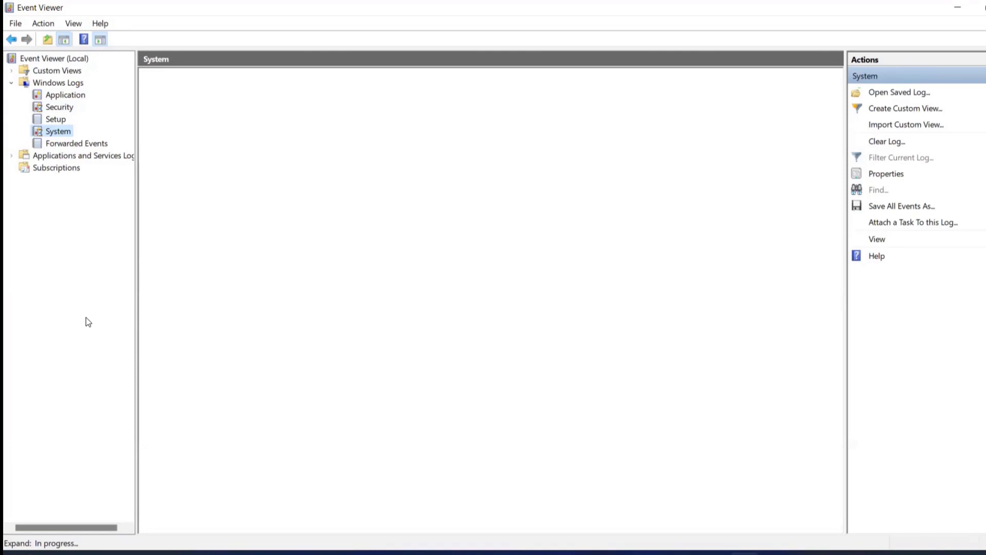
# Search Windows for "compute" and open Computer Management
pyautogui.click(354, 553)
pyautogui.write('com')
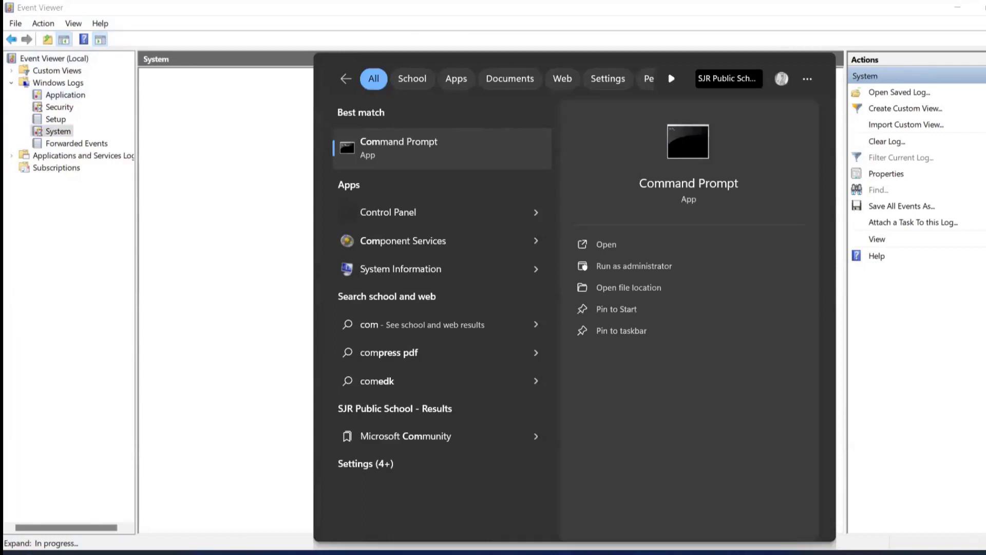
pyautogui.write('pute')
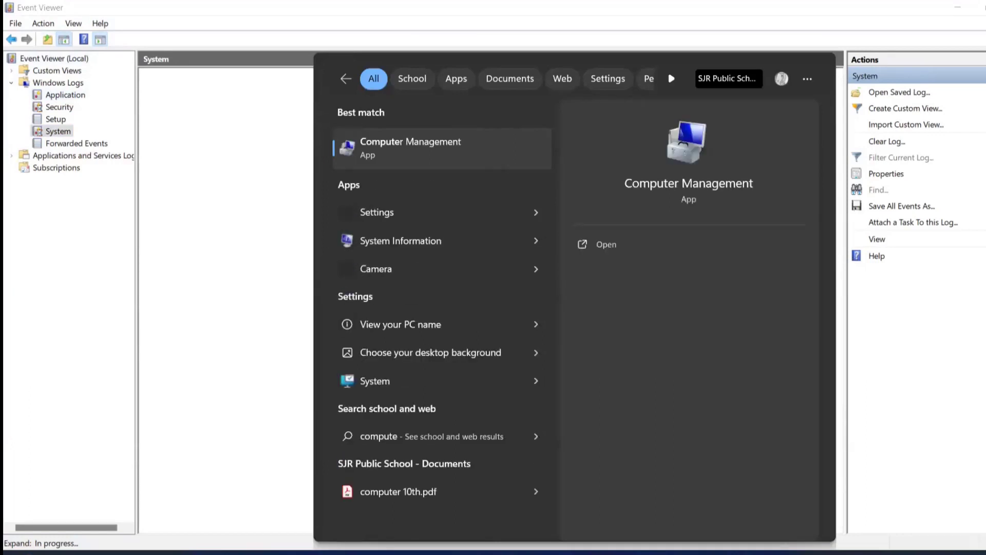
pyautogui.click(481, 157)
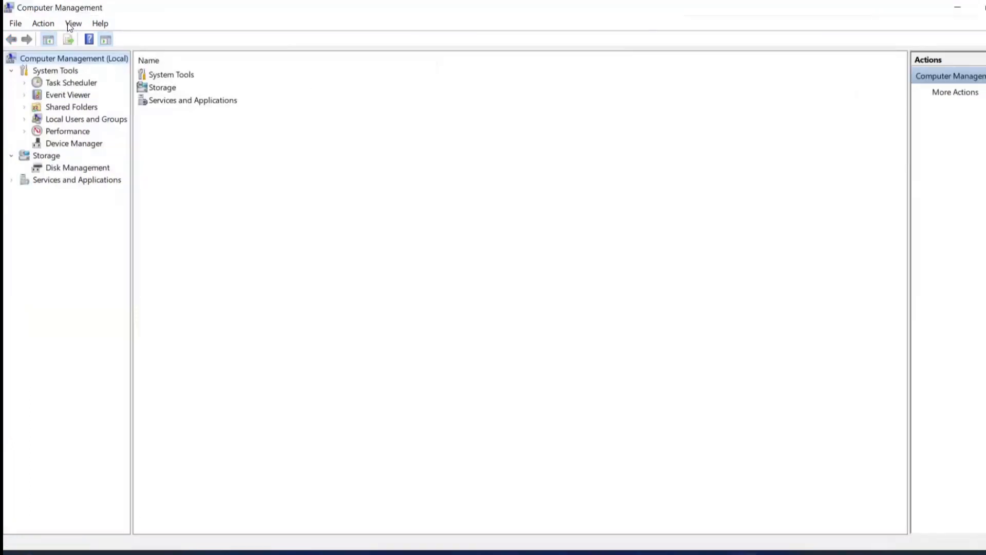
# Expand Event Viewer under System Tools and open its Windows Logs folder
pyautogui.click(64, 97)
pyautogui.click(25, 96)
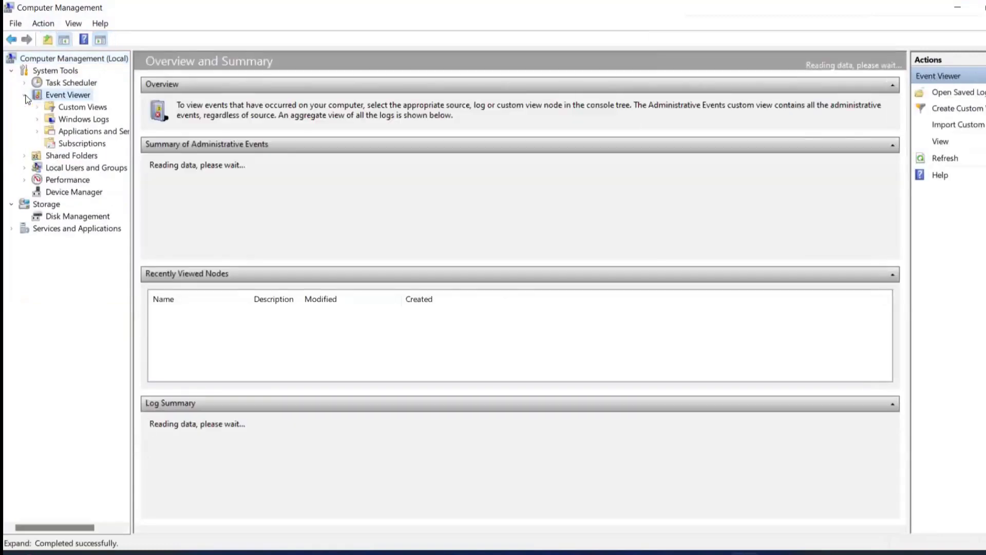
pyautogui.doubleClick(84, 120)
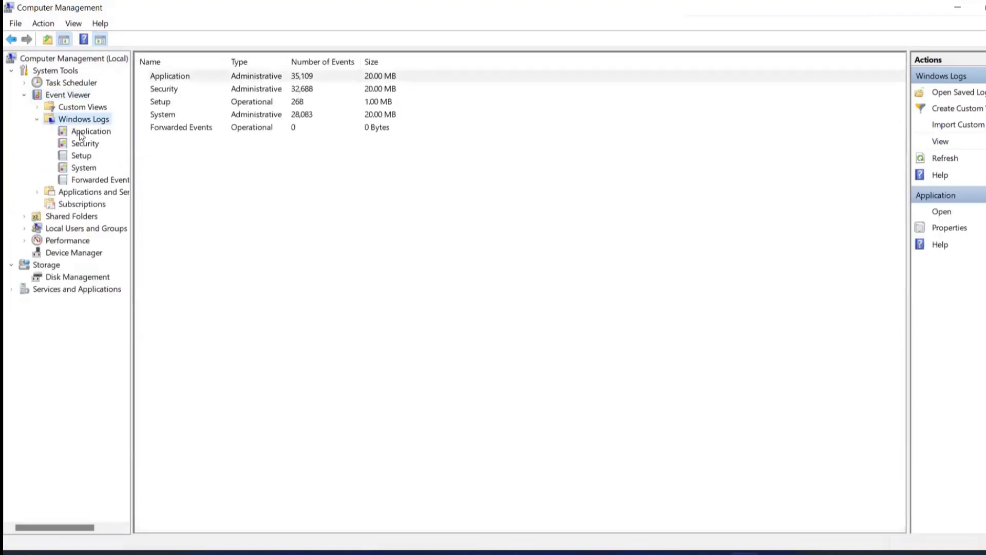
# Look through the Application, Security and System logs within the Windows Logs folder of Computer Management
pyautogui.click(80, 135)
pyautogui.click(73, 122)
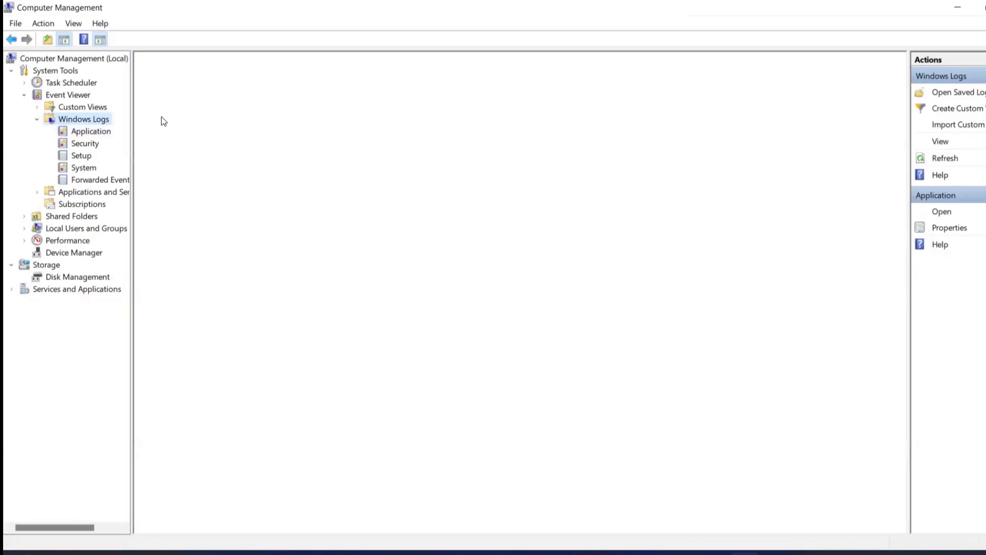
pyautogui.click(100, 133)
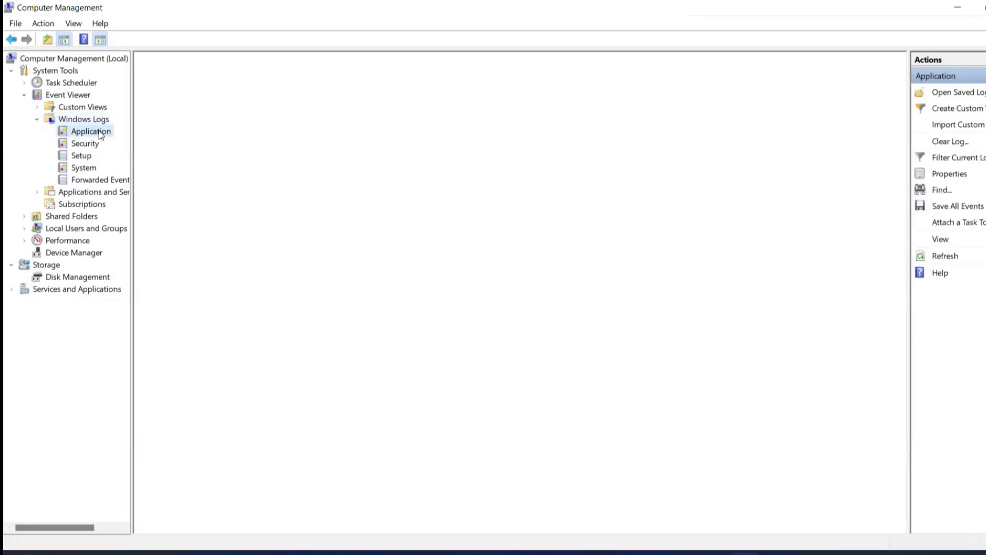
pyautogui.click(95, 145)
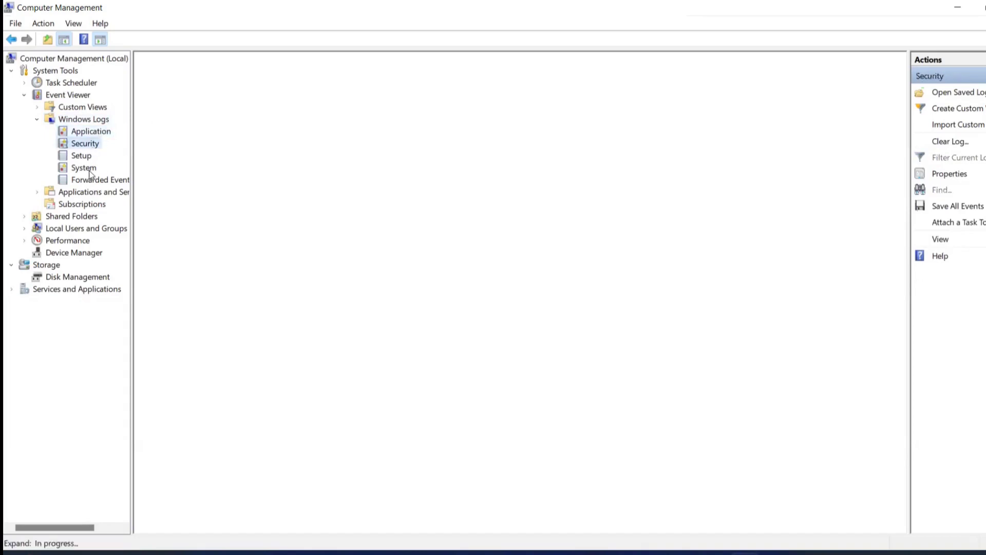
pyautogui.click(90, 171)
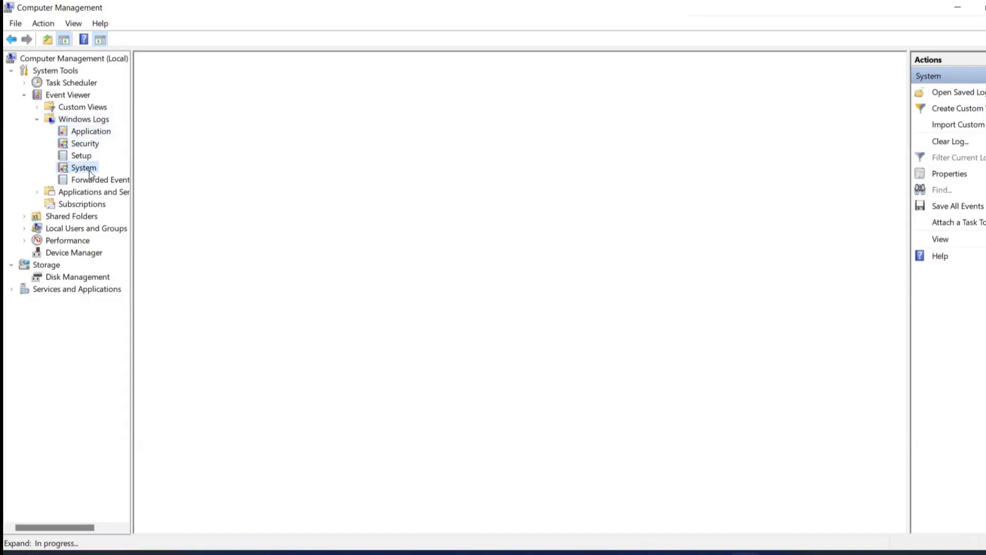
# Filter the Application log by event ID 16384 and look through the filtered events
pyautogui.click(97, 132)
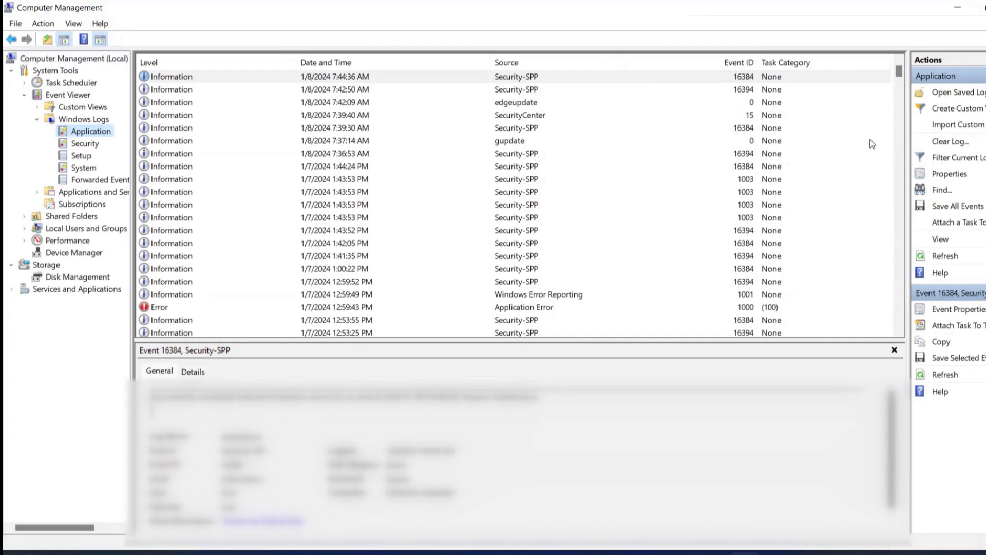
pyautogui.click(949, 158)
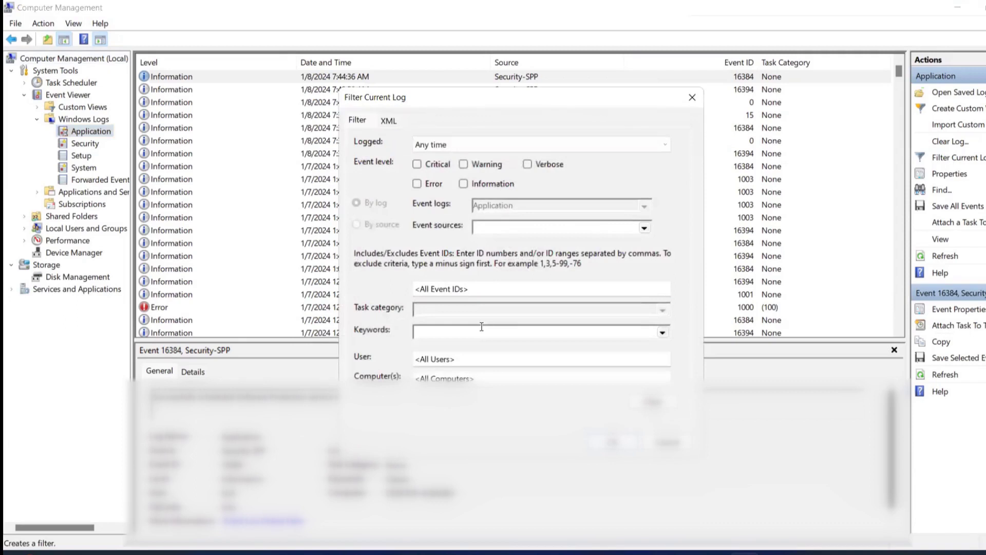
pyautogui.click(441, 286)
pyautogui.write('16384')
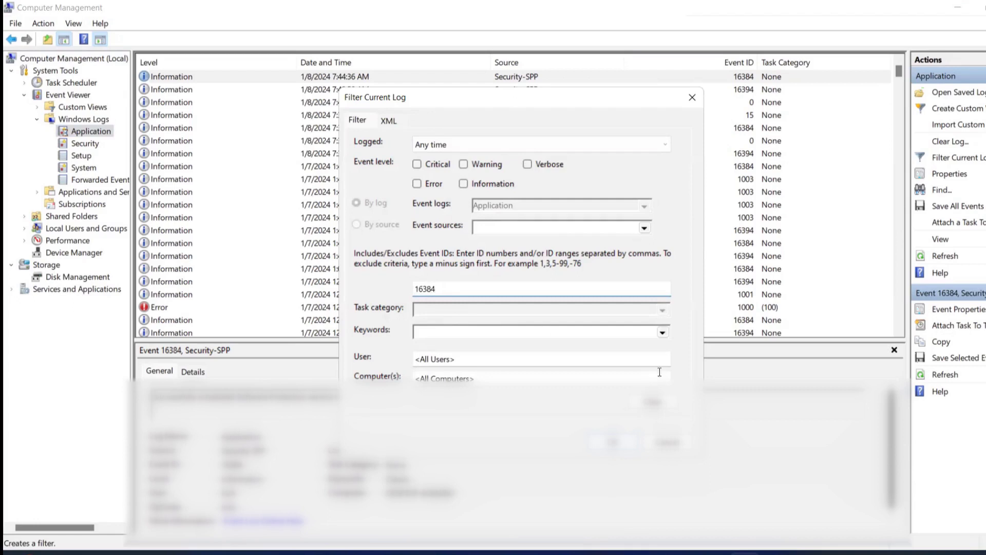
pyautogui.click(612, 441)
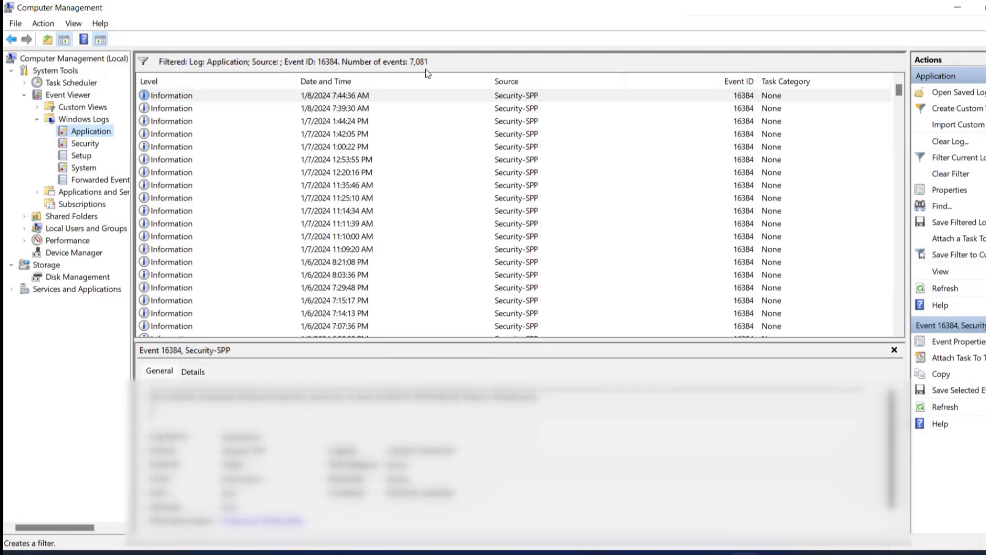
pyautogui.moveTo(898, 93); pyautogui.dragTo(902, 253)
pyautogui.moveTo(905, 331); pyautogui.dragTo(913, 62)
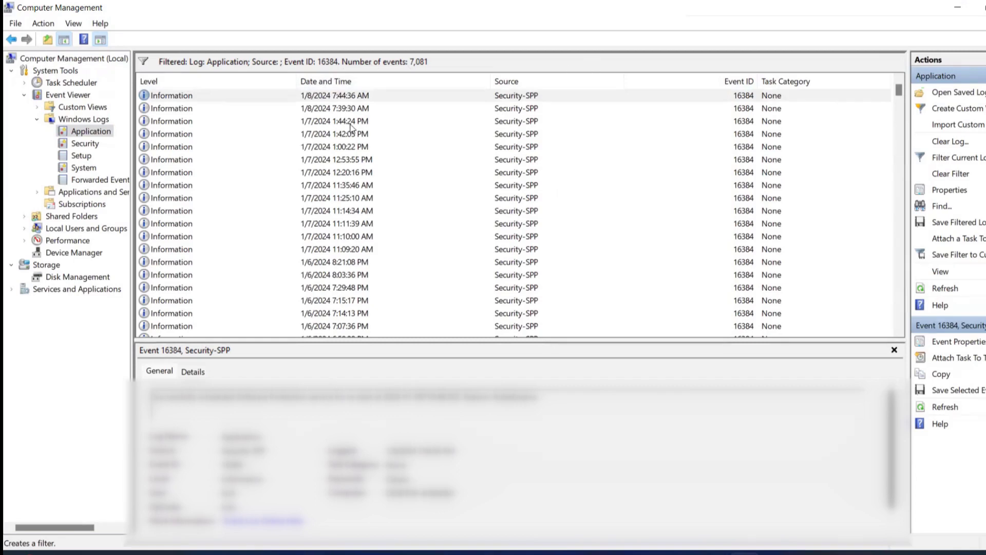
# Create a custom view of the Security log named "Security 4799" and save it under Custom Views
pyautogui.click(88, 146)
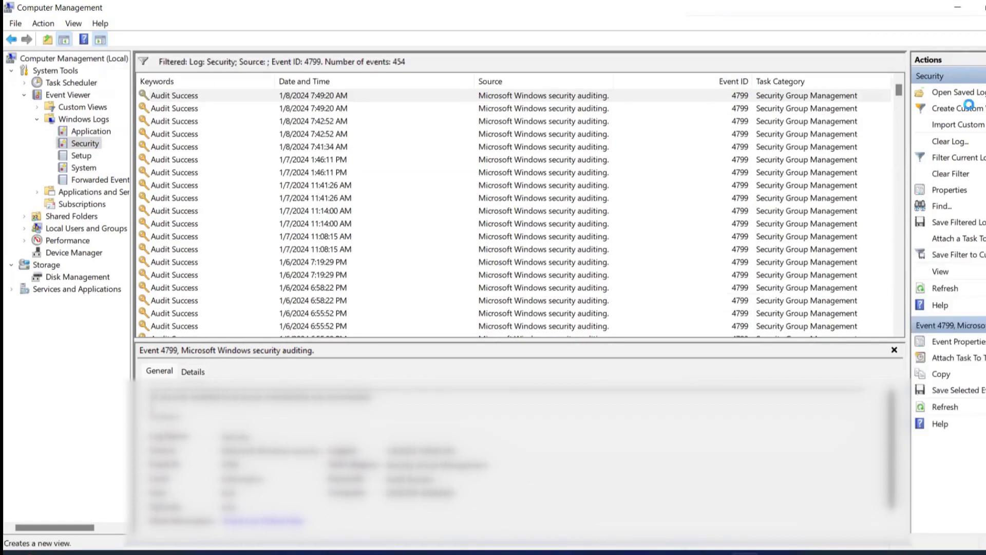
pyautogui.click(957, 108)
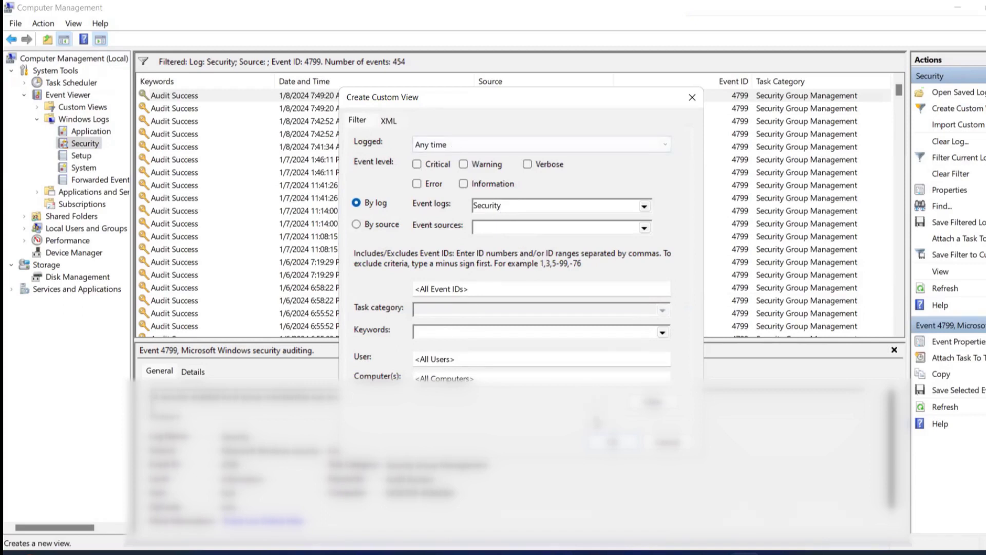
pyautogui.click(603, 444)
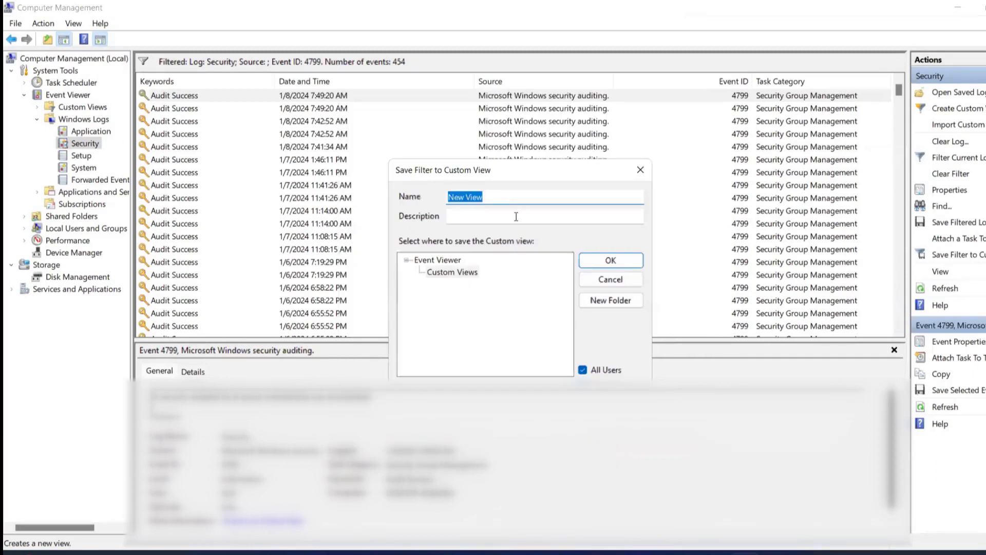
pyautogui.press('BackSpace')
pyautogui.write('Security 4799')
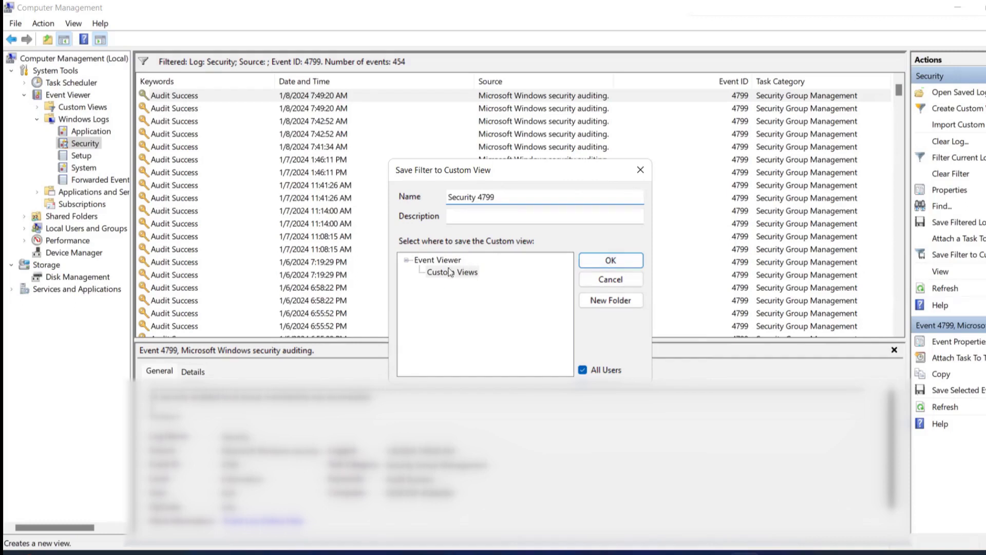
pyautogui.click(610, 261)
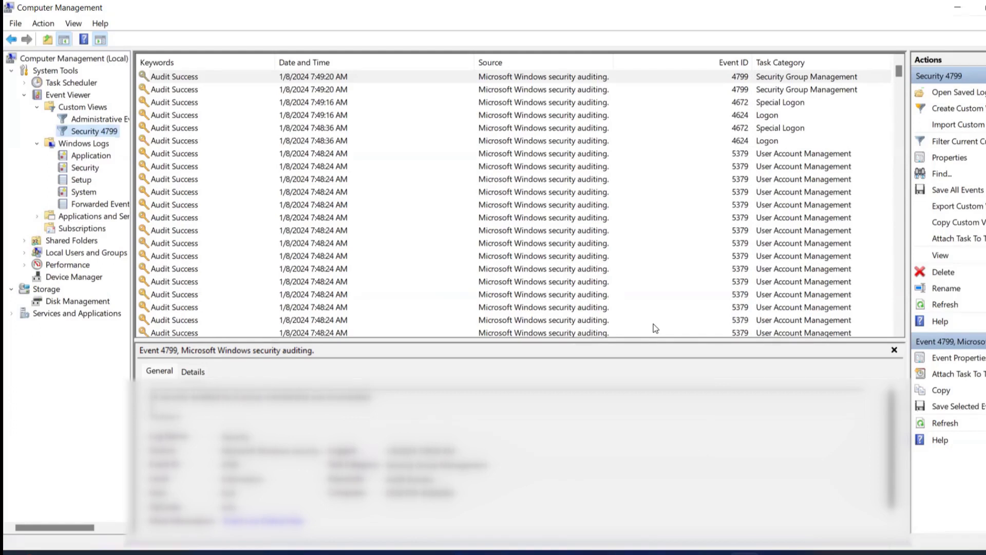
# Review the filtered Security log again, followed by the filtered Application log
pyautogui.click(85, 171)
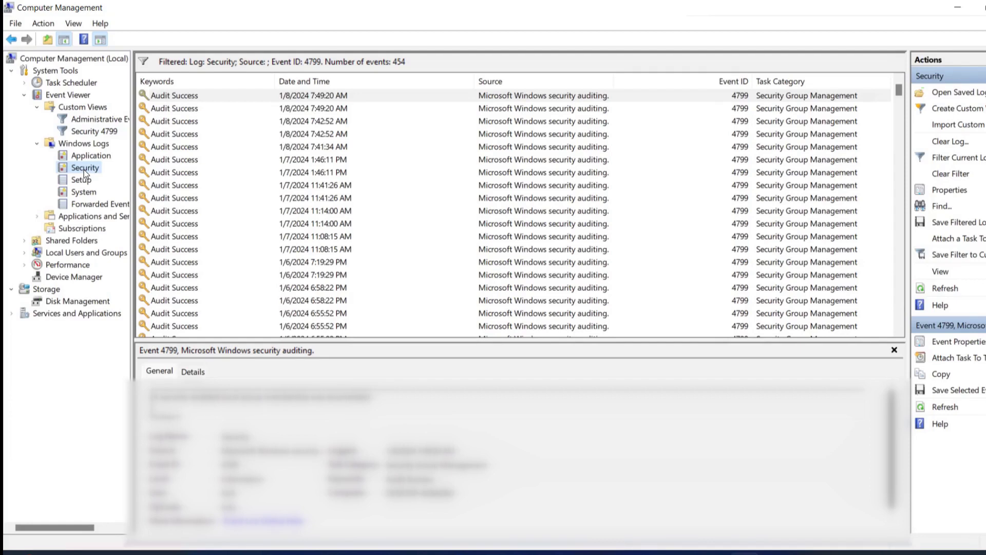
pyautogui.click(86, 155)
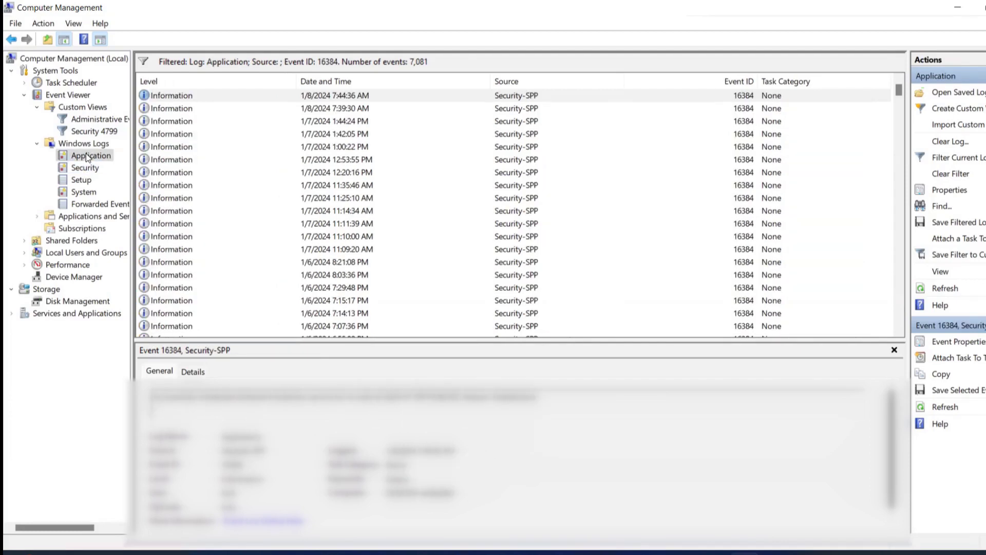